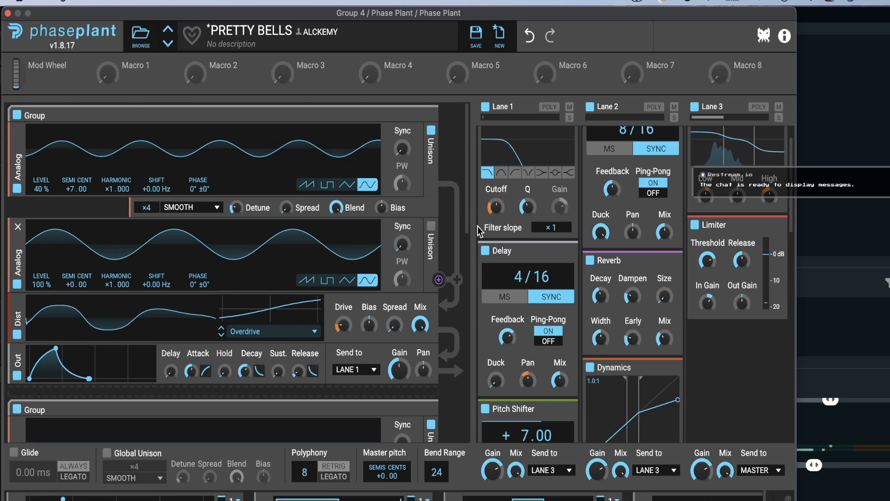
# Step: Examine the PRETTY BELLS preset's oscillator groups, effect lanes and row of modulators
pyautogui.scroll(2, 518, 227)
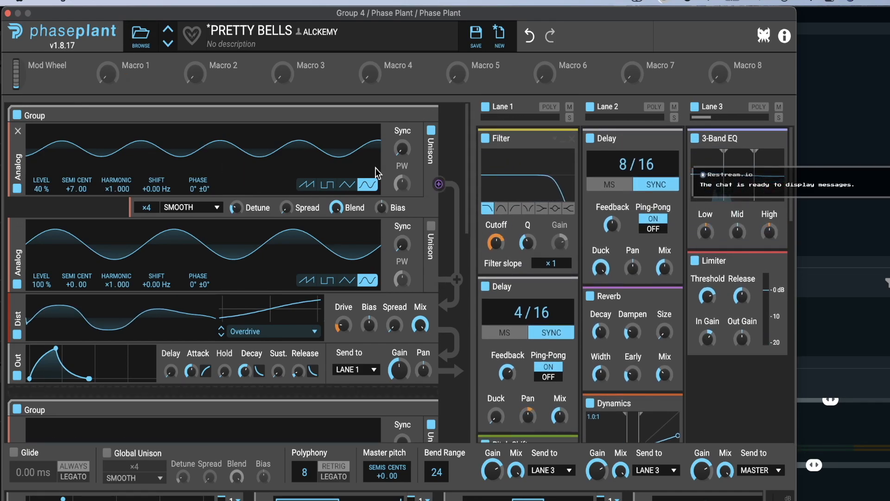
pyautogui.scroll(-3, 268, 175)
pyautogui.scroll(-3, 268, 175)
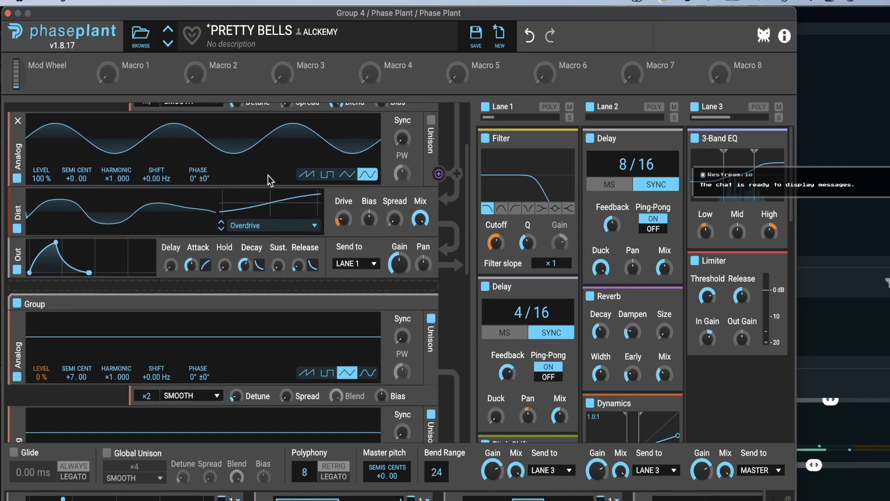
pyautogui.scroll(-2, 269, 175)
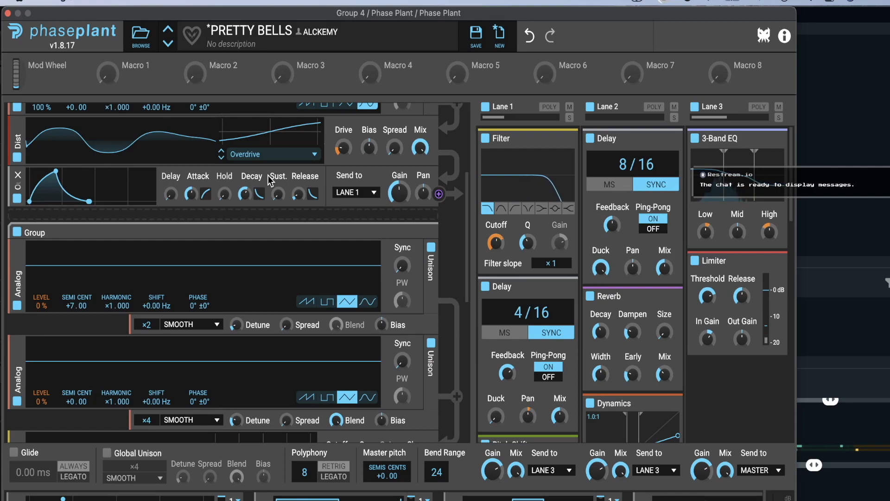
pyautogui.scroll(-3, 268, 175)
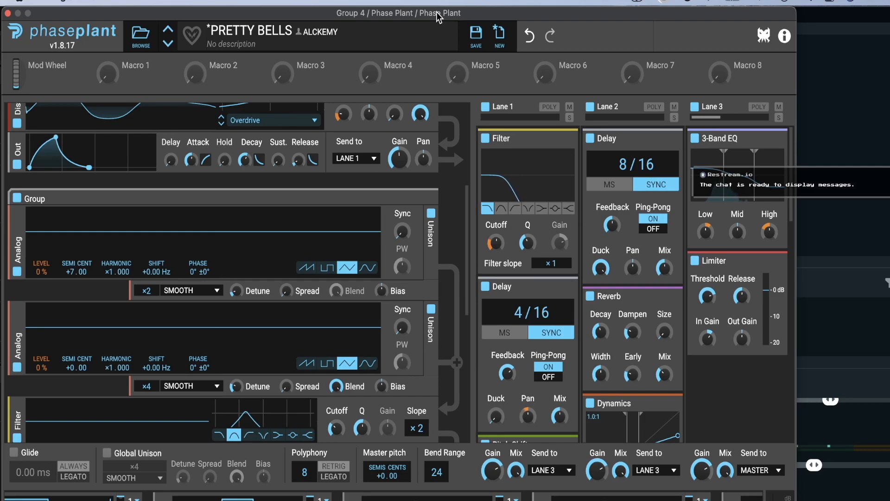
pyautogui.scroll(5, 153, 327)
pyautogui.scroll(8, 232, 231)
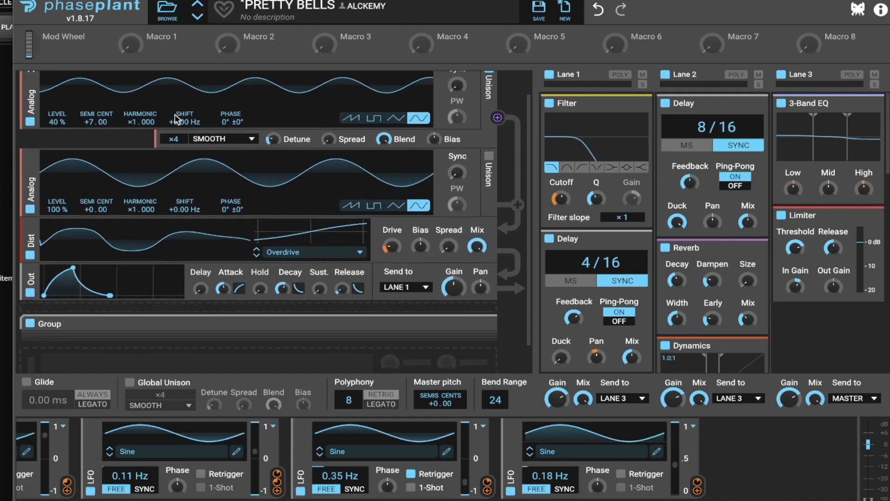
pyautogui.scroll(1, 257, 209)
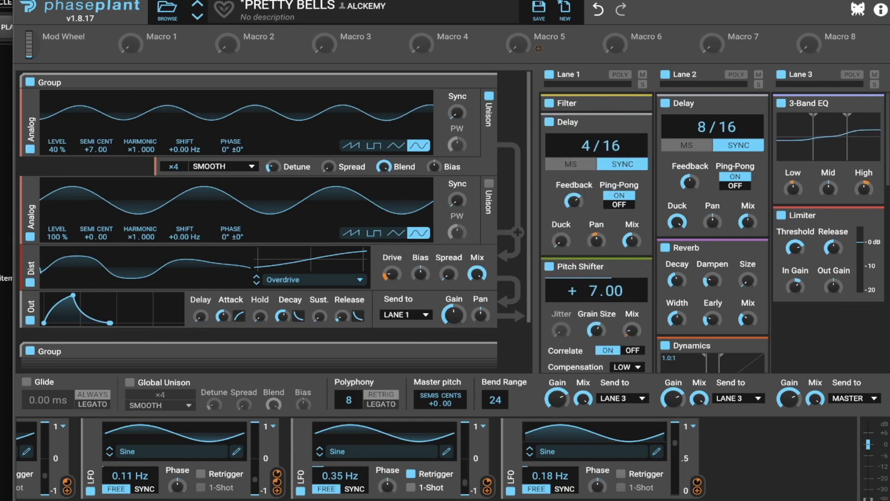
pyautogui.scroll(-3, 713, 232)
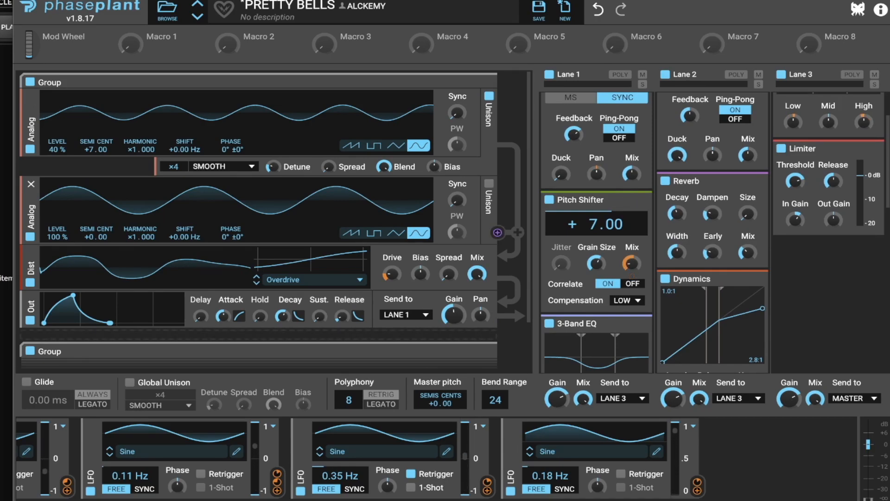
pyautogui.hscroll(-5, 343, 460)
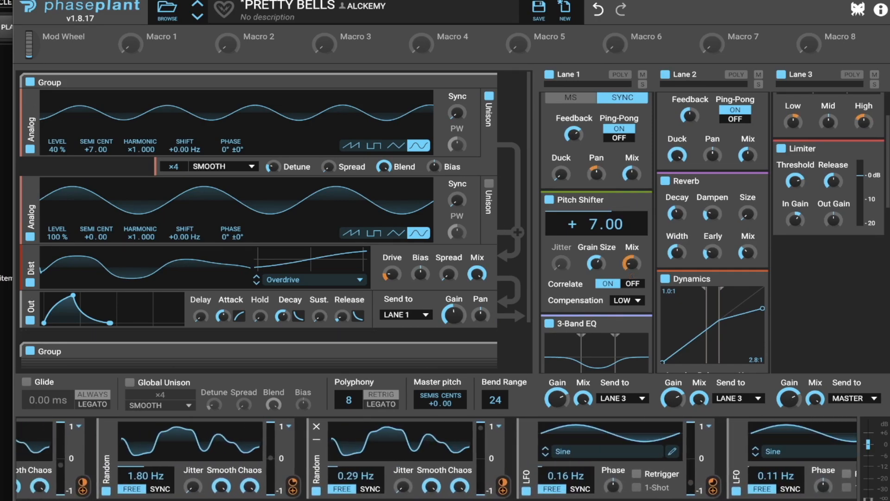
pyautogui.hscroll(-3, 314, 448)
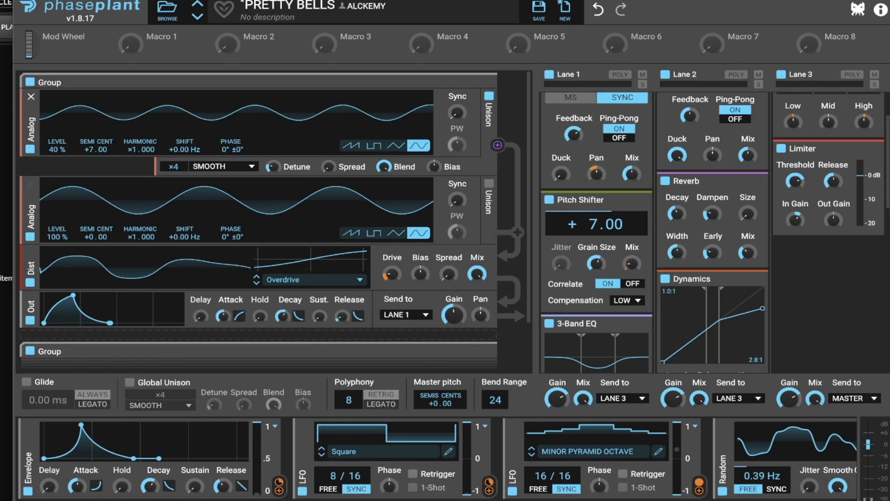
# Step: Collapse the Pitch Shifter and Delay modules in Lane 1
pyautogui.click(636, 200)
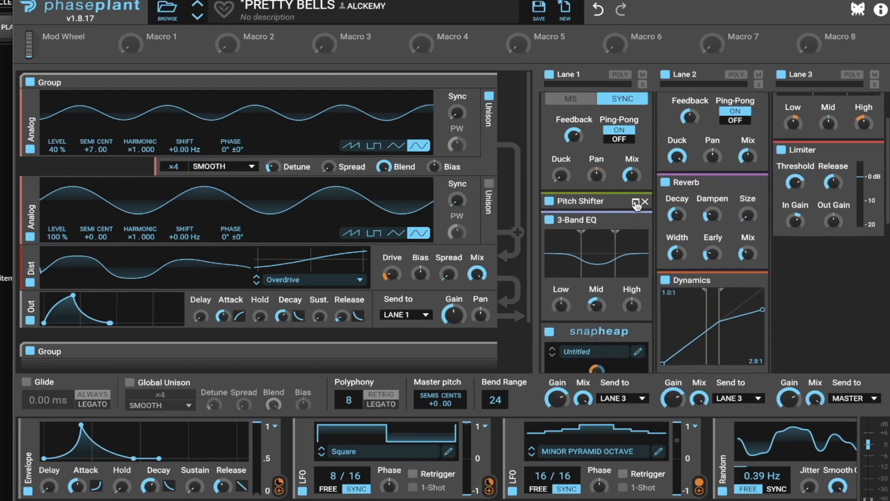
pyautogui.scroll(3, 638, 205)
pyautogui.click(635, 122)
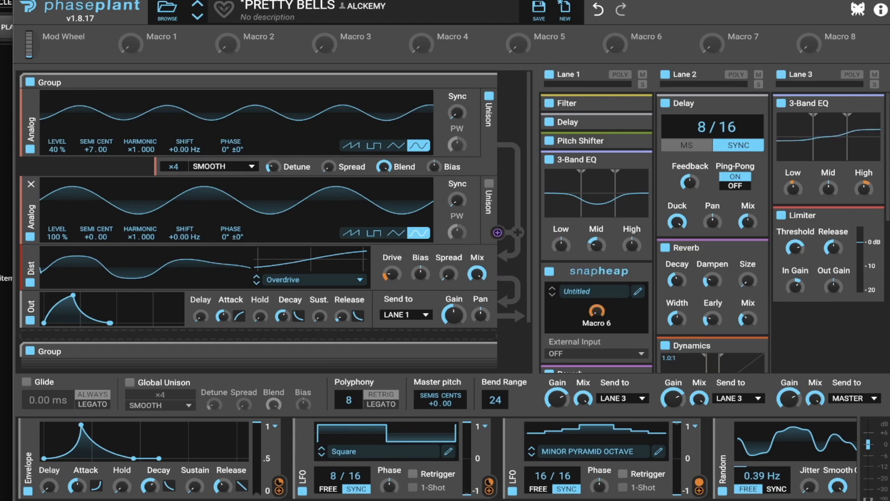
# Step: Expand the collapsed second generator group to show its analog oscillators
pyautogui.scroll(-3, 260, 197)
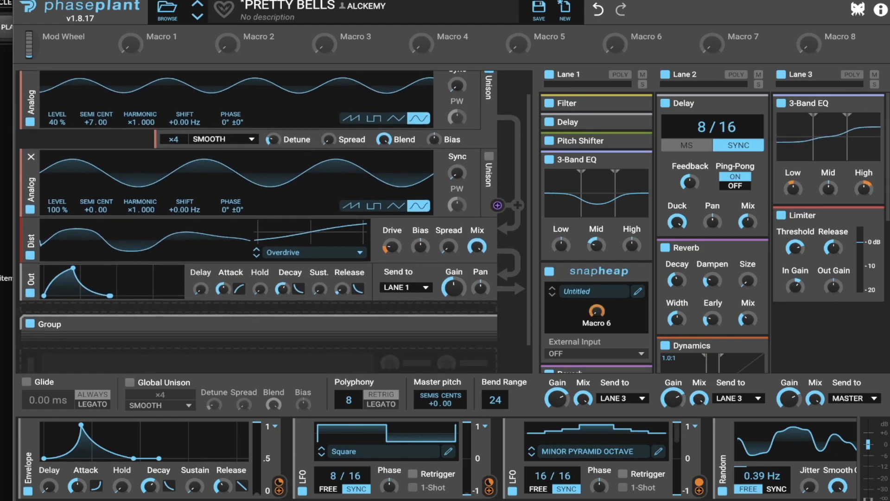
pyautogui.moveTo(393, 226)
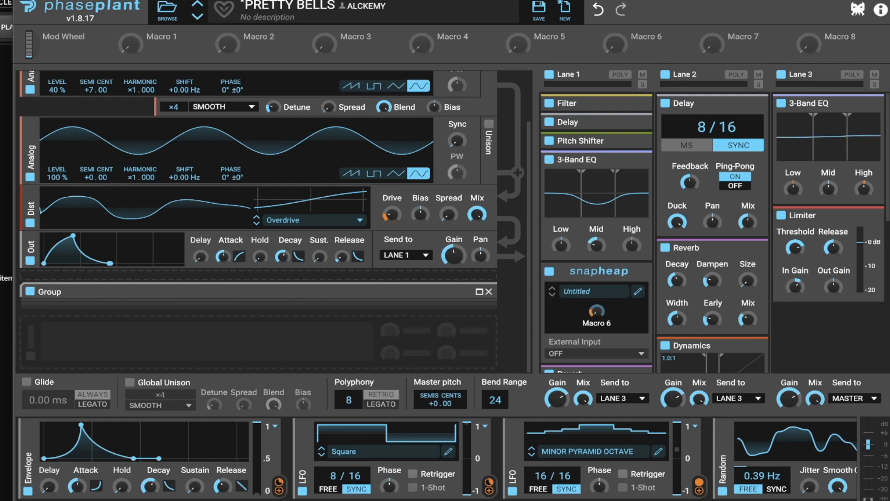
pyautogui.click(479, 292)
pyautogui.scroll(2, 445, 238)
pyautogui.scroll(-5, 436, 234)
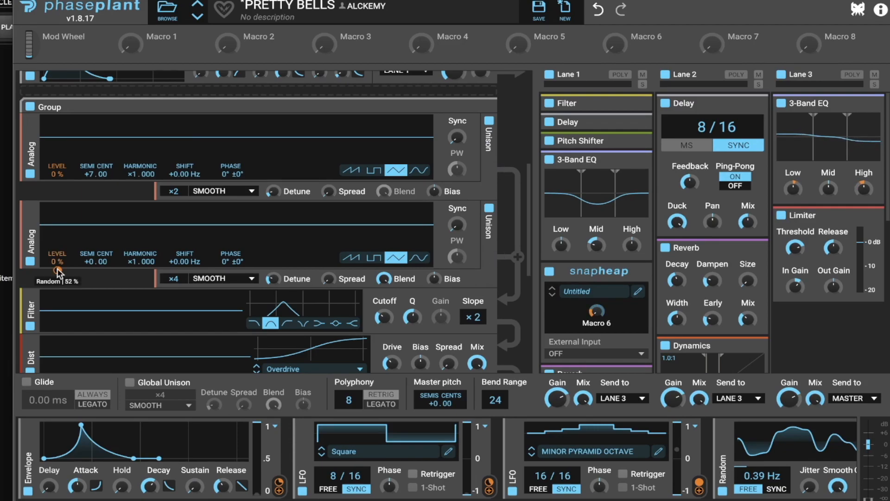
# Step: Examine the second group's oscillators, filters, distortion, sample and output modules, including the folder holding the Gregorian Choir sample
pyautogui.scroll(-2, 109, 260)
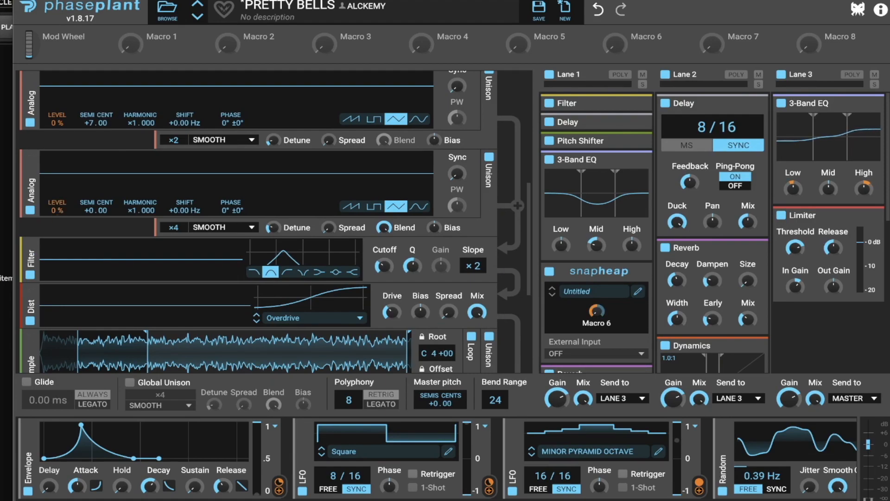
pyautogui.hscroll(3, 436, 459)
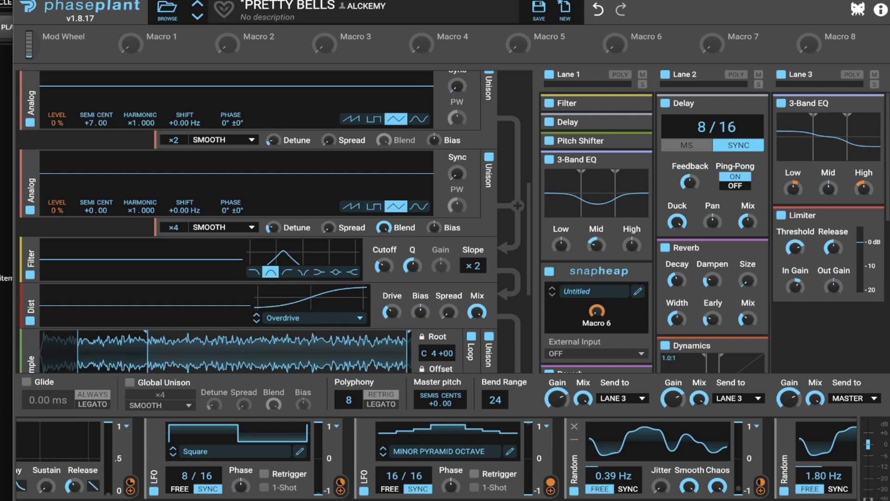
pyautogui.scroll(3, 259, 251)
pyautogui.scroll(-4, 260, 250)
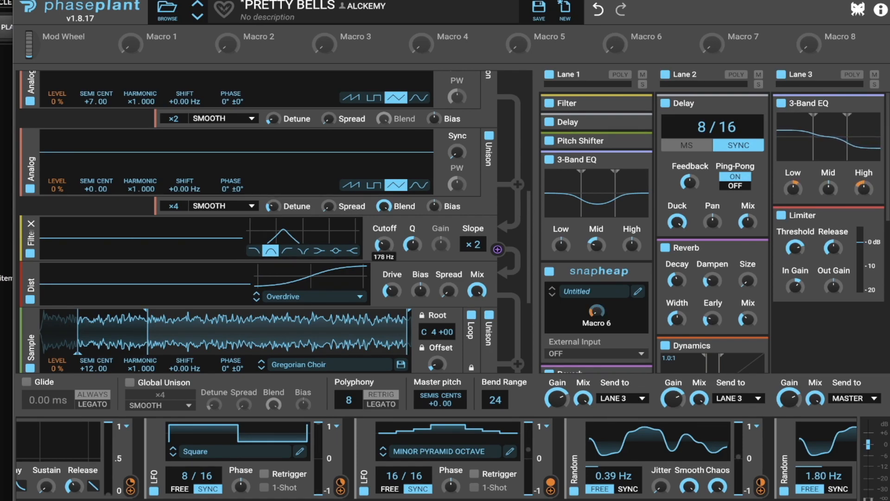
pyautogui.scroll(-5, 178, 229)
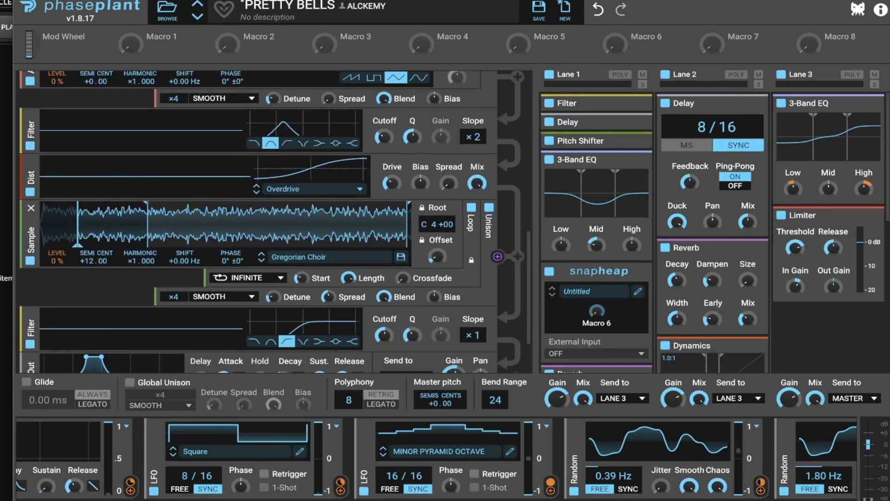
pyautogui.moveTo(57, 269)
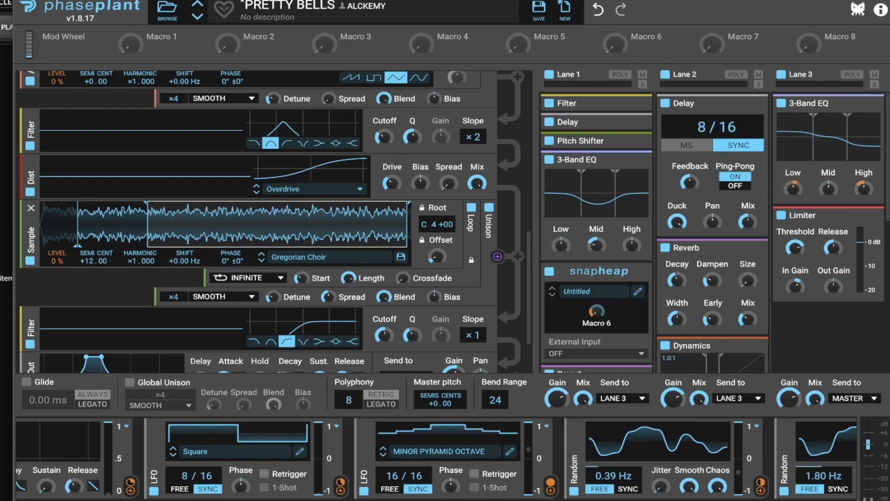
pyautogui.click(330, 257)
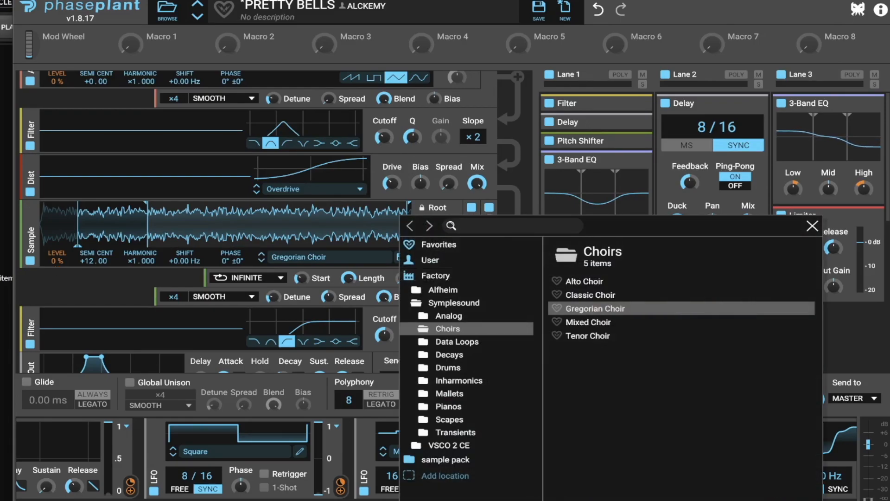
pyautogui.click(364, 259)
pyautogui.scroll(-1, 278, 228)
pyautogui.scroll(-2, 278, 227)
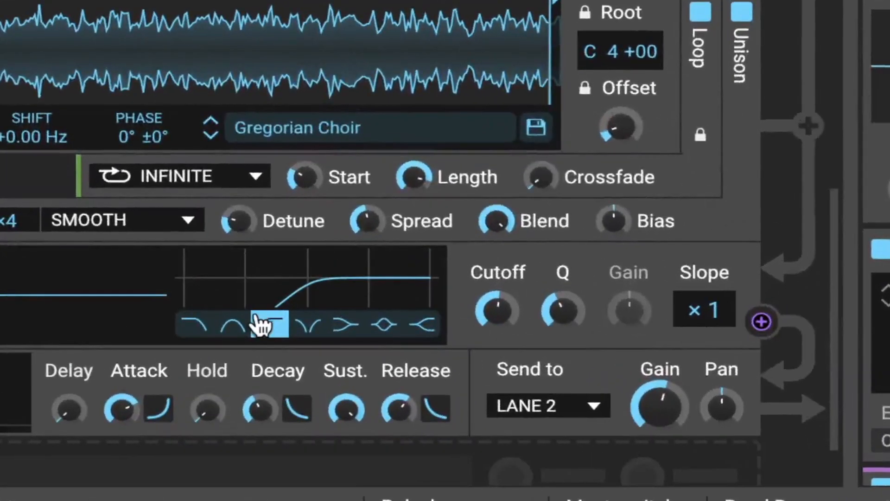
pyautogui.click(489, 304)
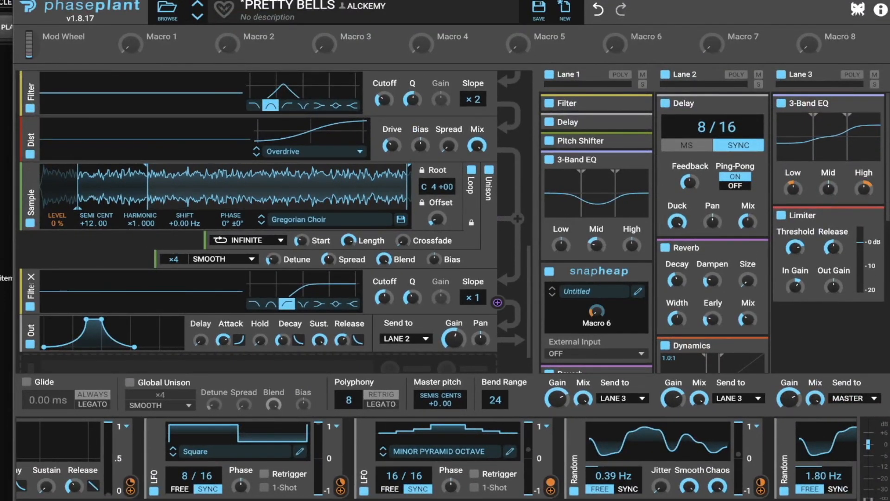
# Step: Expand the Filter, Delay and Pitch Shifter modules in Lane 1 to show their controls
pyautogui.scroll(5, 244, 277)
pyautogui.scroll(3, 243, 277)
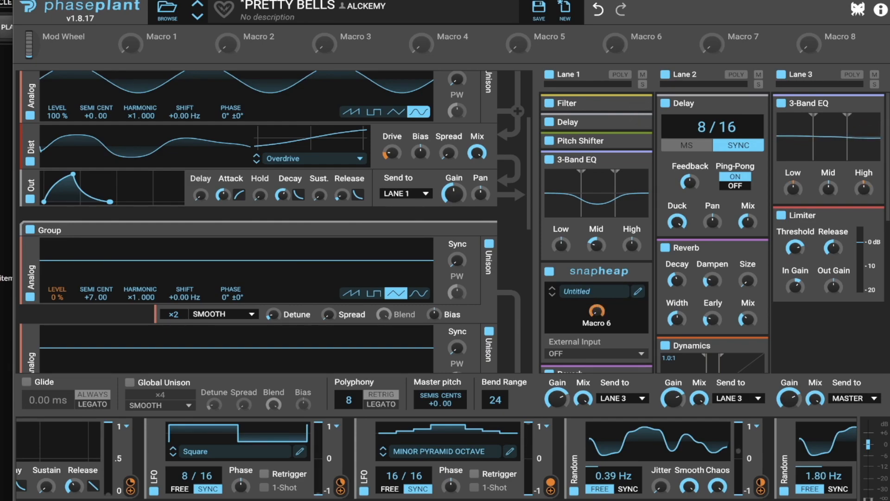
pyautogui.click(636, 103)
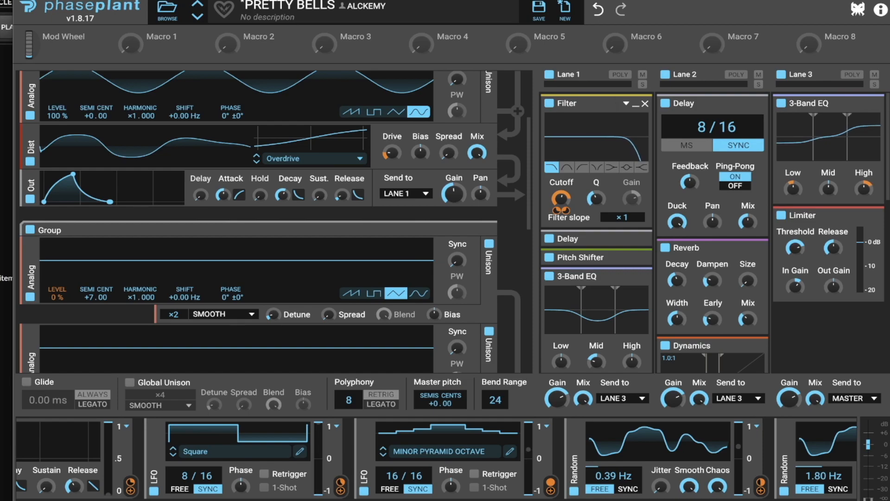
pyautogui.scroll(-1, 565, 199)
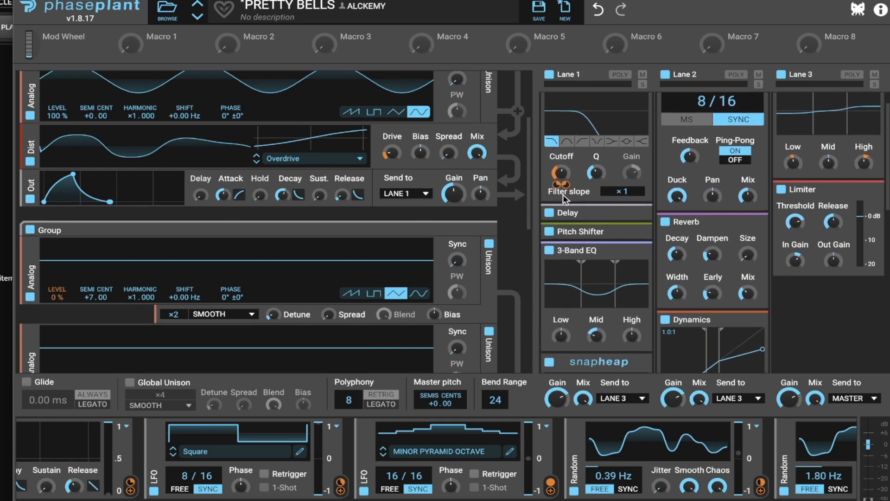
pyautogui.scroll(1, 565, 199)
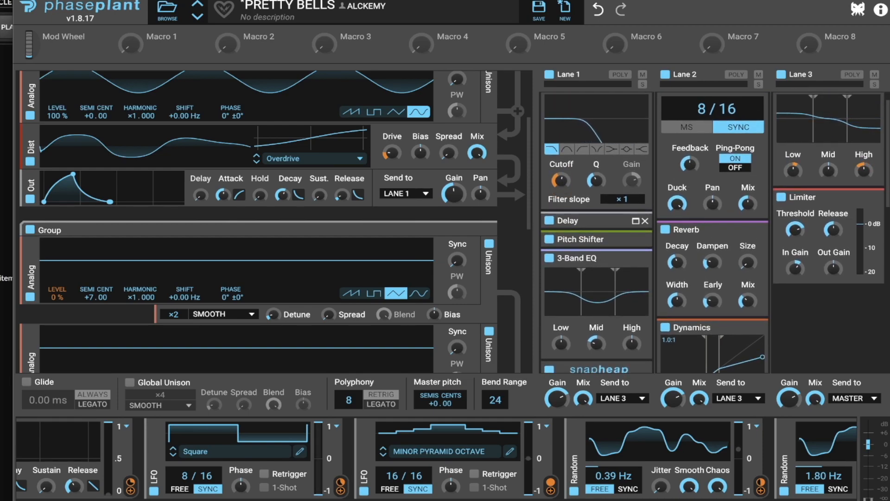
pyautogui.click(636, 222)
pyautogui.scroll(-3, 636, 224)
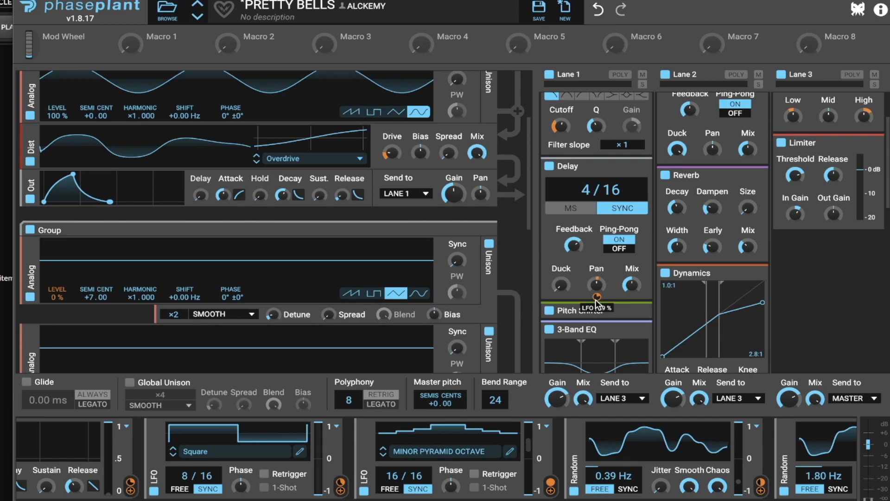
pyautogui.scroll(-1, 597, 305)
pyautogui.click(636, 286)
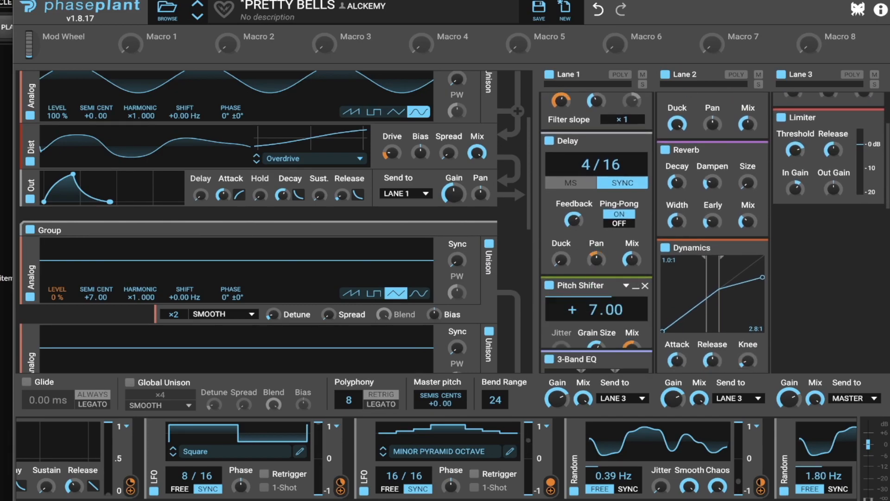
# Step: Open the editor of the Snap Heap effect in Lane 1 and enlarge its interface to a 110% scale
pyautogui.scroll(-2, 639, 290)
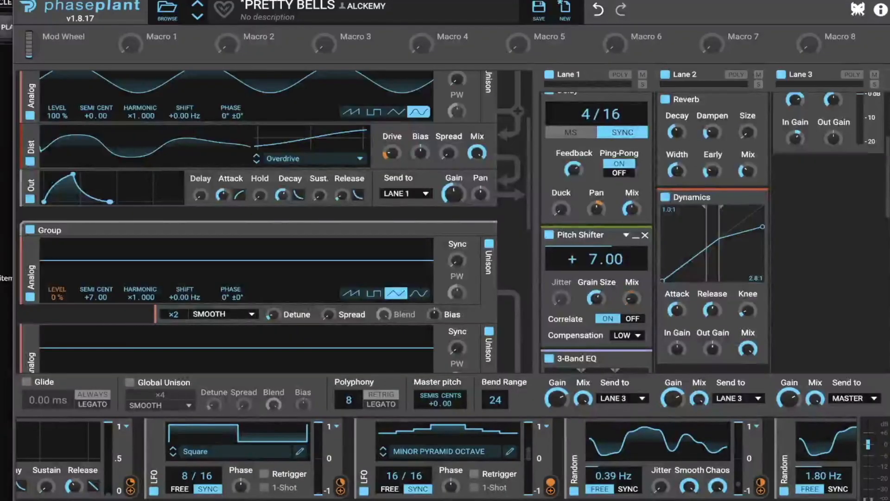
pyautogui.scroll(-2, 510, 185)
pyautogui.scroll(-2, 597, 257)
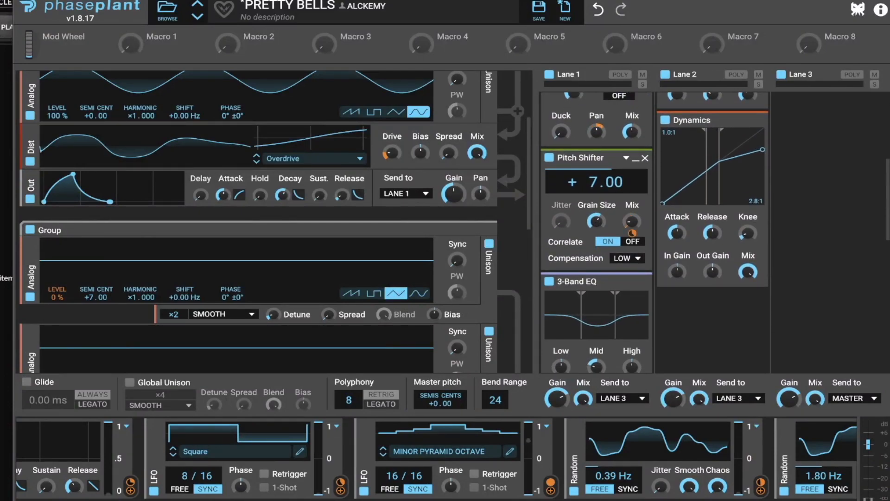
pyautogui.scroll(-3, 604, 225)
pyautogui.scroll(-3, 604, 225)
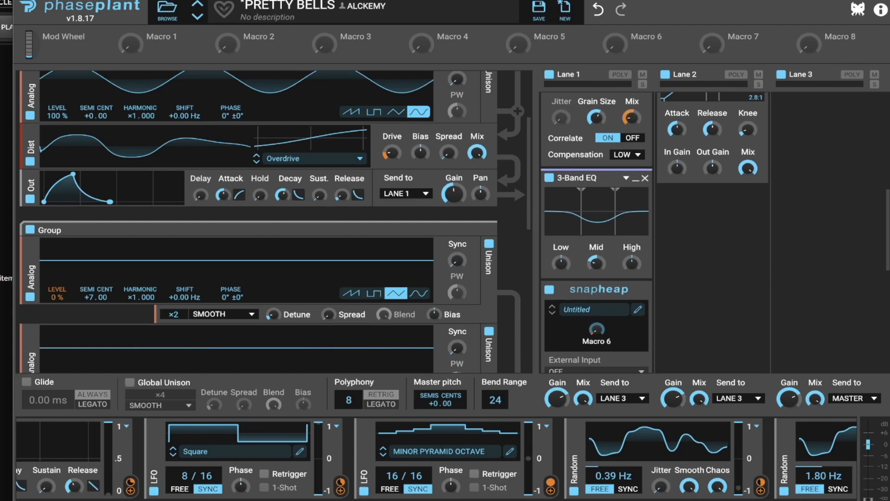
pyautogui.scroll(-5, 597, 232)
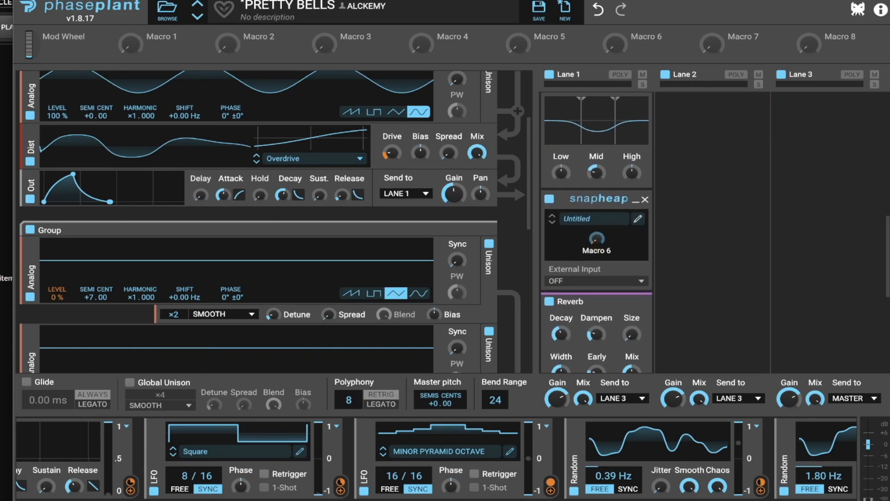
pyautogui.click(637, 218)
pyautogui.moveTo(603, 69); pyautogui.dragTo(318, 23)
pyautogui.moveTo(539, 485); pyautogui.dragTo(614, 499)
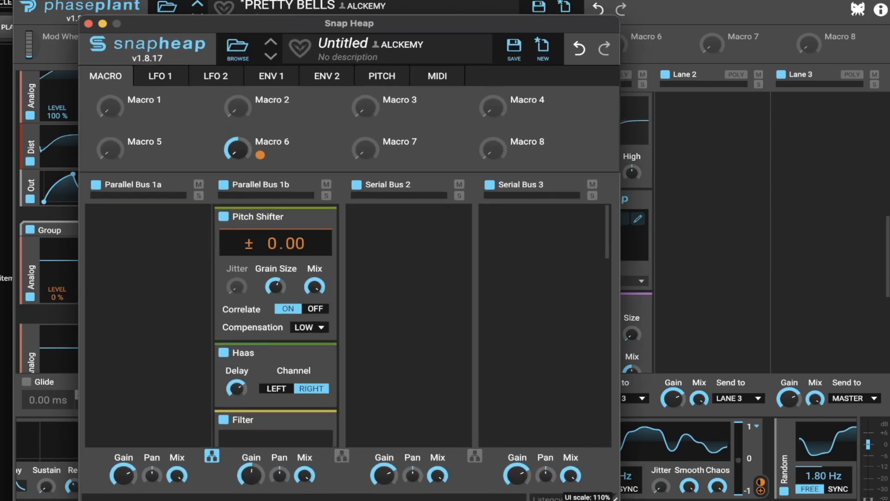
# Step: Move the Snap Heap editor aside, inspect its Macro 6 modulation, and close the editor
pyautogui.moveTo(394, 26); pyautogui.dragTo(708, 26)
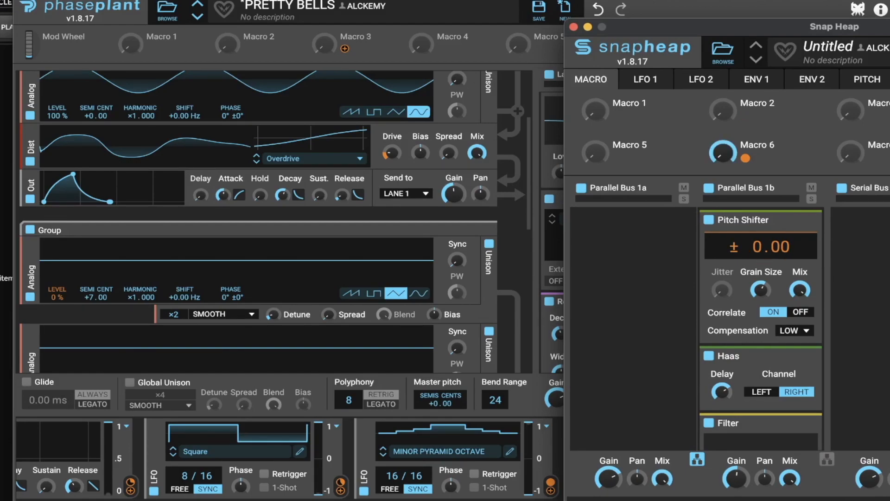
pyautogui.moveTo(745, 158)
pyautogui.click(573, 27)
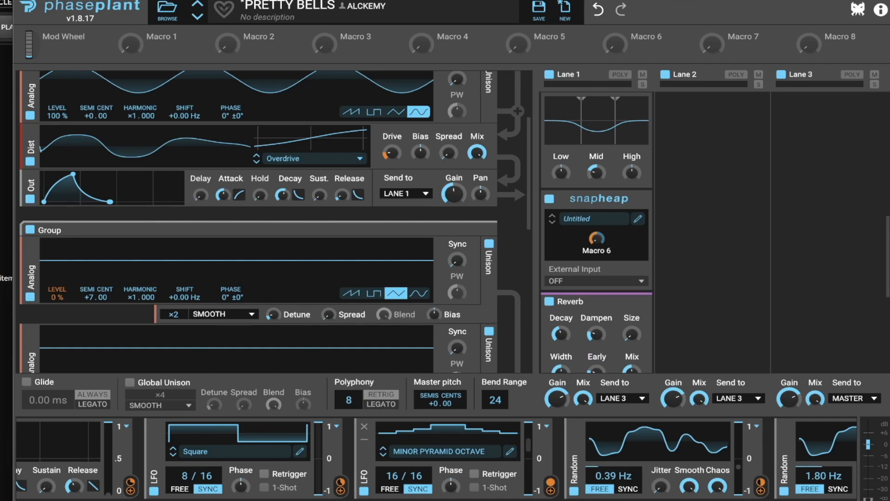
# Step: Reopen the editor of the Snap Heap effect in Lane 1 and move its window aside
pyautogui.moveTo(551, 483)
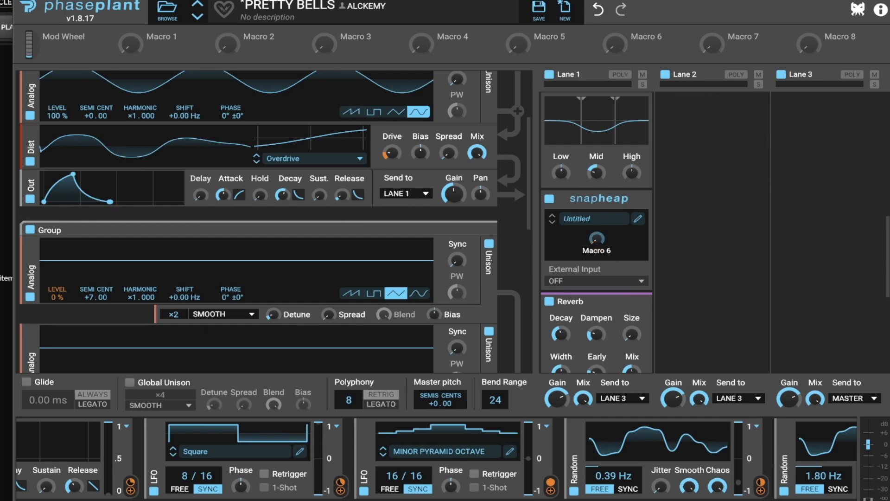
pyautogui.click(638, 218)
pyautogui.moveTo(742, 27); pyautogui.dragTo(527, 6)
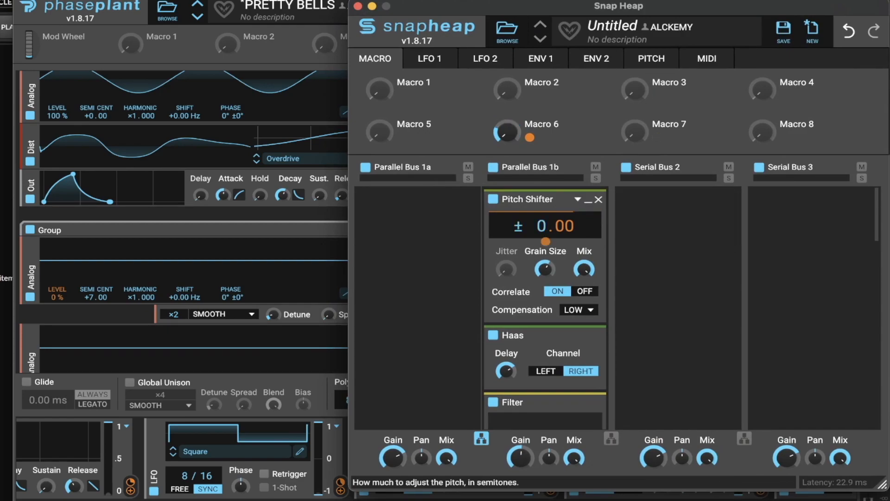
# Step: Examine the Snap Heap's Parallel Bus 1b chain from Pitch Shifter and Haas through the filters, Delay and compression to the last Filter, and close the editor
pyautogui.scroll(-6, 535, 232)
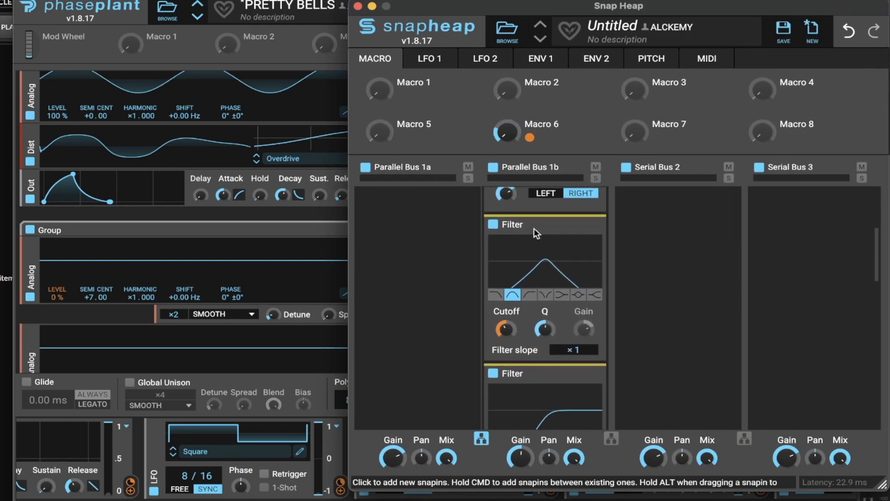
pyautogui.scroll(2, 536, 233)
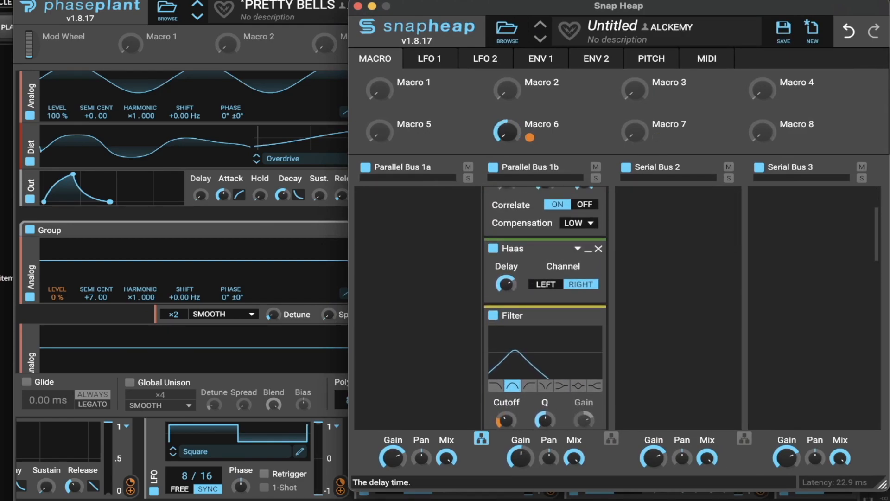
pyautogui.scroll(-6, 534, 268)
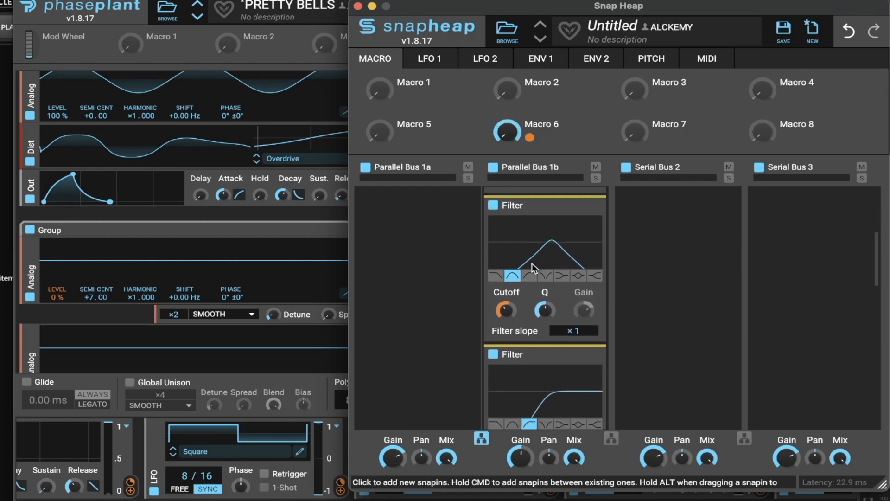
pyautogui.scroll(-2, 534, 267)
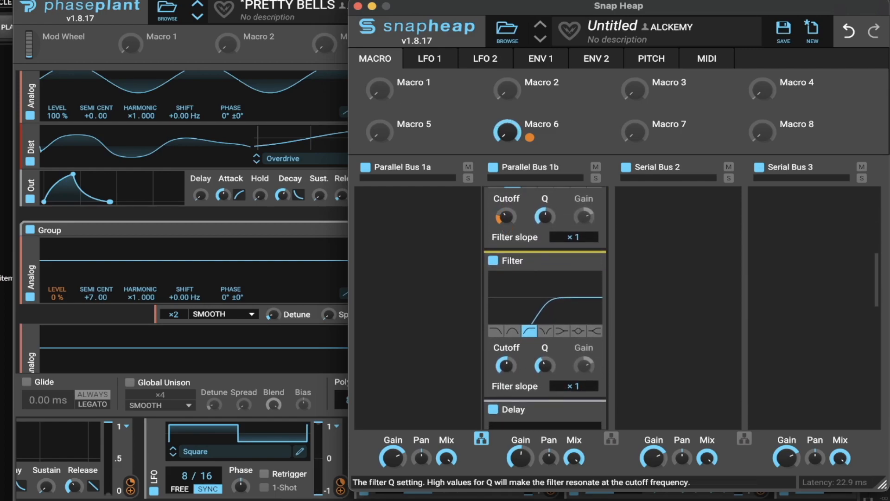
pyautogui.scroll(-8, 554, 297)
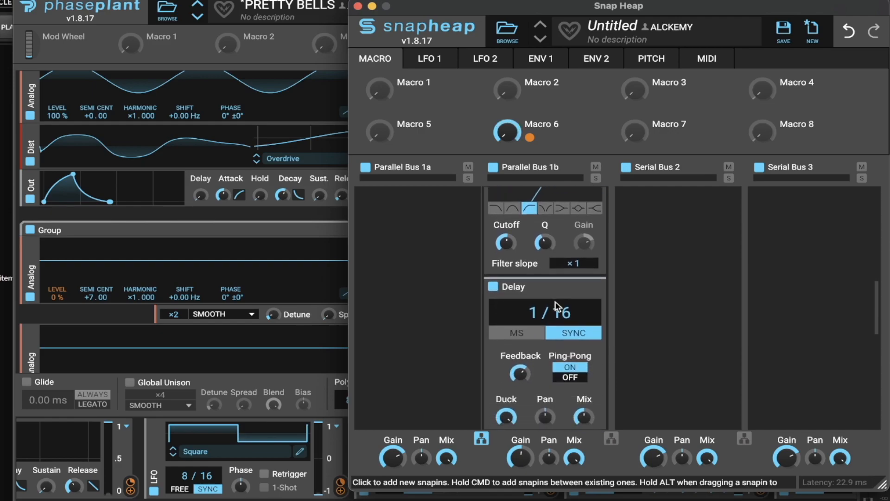
pyautogui.scroll(-14, 556, 306)
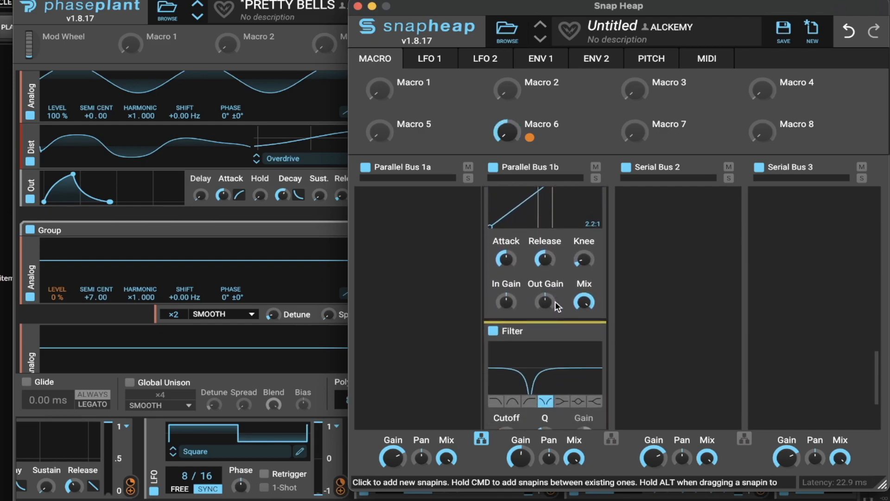
pyautogui.scroll(-1, 557, 310)
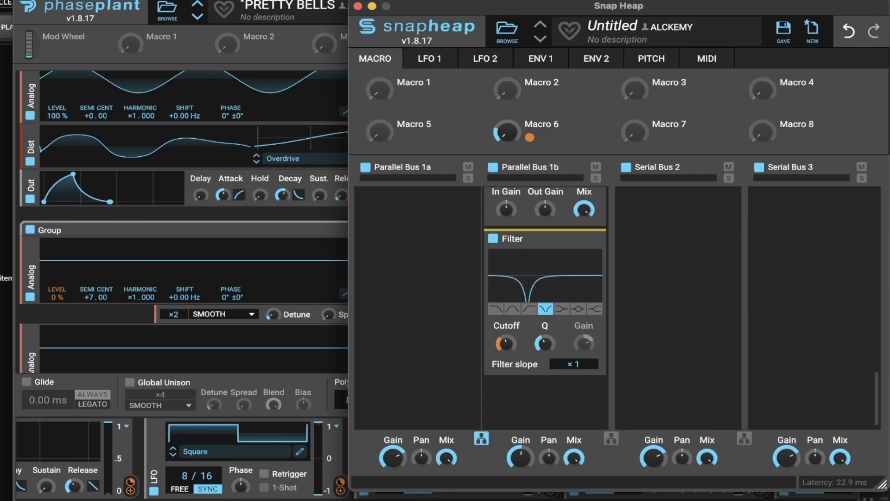
pyautogui.click(358, 7)
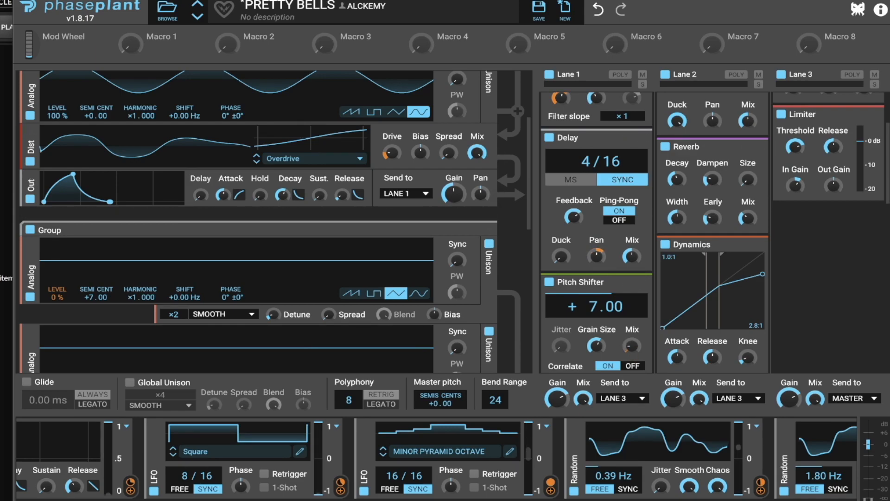
# Step: Examine the second group's modules feeding Lane 2, Lane 2's Delay, Reverb and Dynamics, and Lane 3's 3-Band EQ and Limiter
pyautogui.scroll(-10, 468, 209)
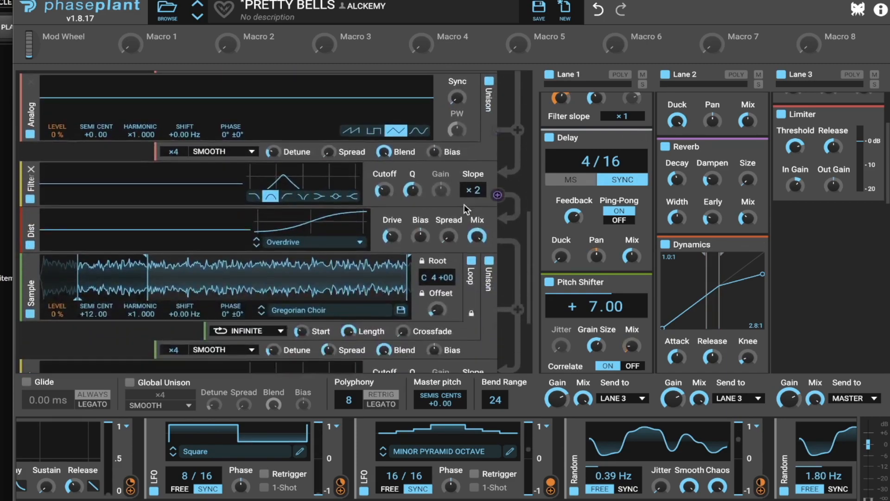
pyautogui.scroll(-1, 468, 209)
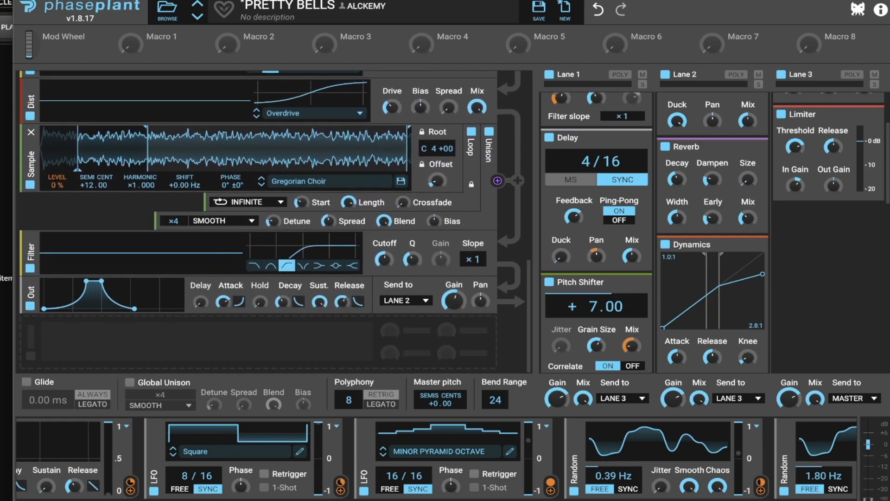
pyautogui.scroll(4, 671, 160)
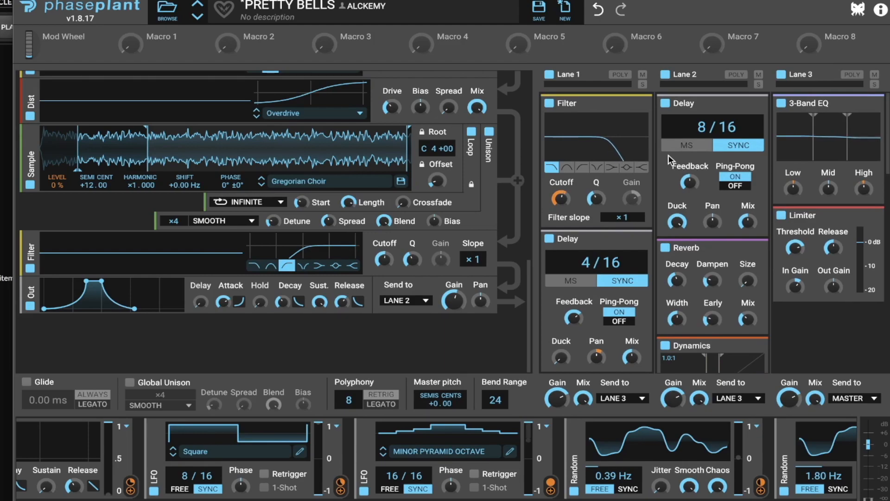
pyautogui.scroll(-3, 668, 156)
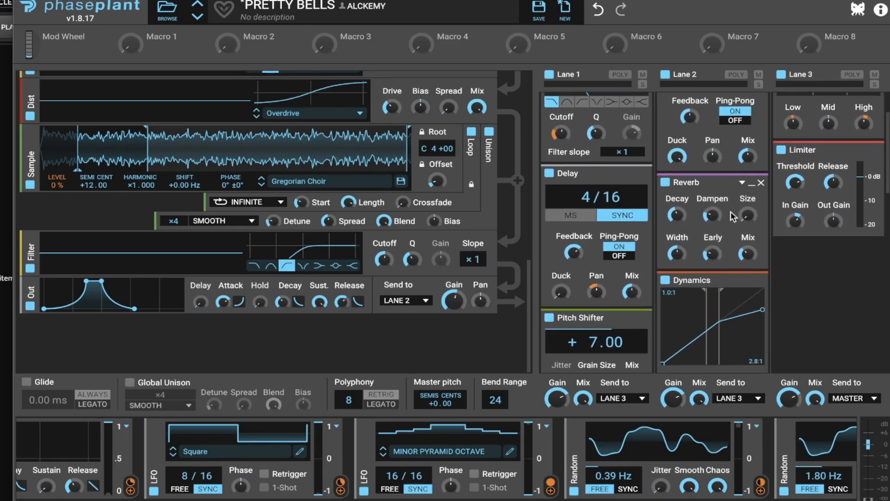
pyautogui.scroll(-5, 732, 216)
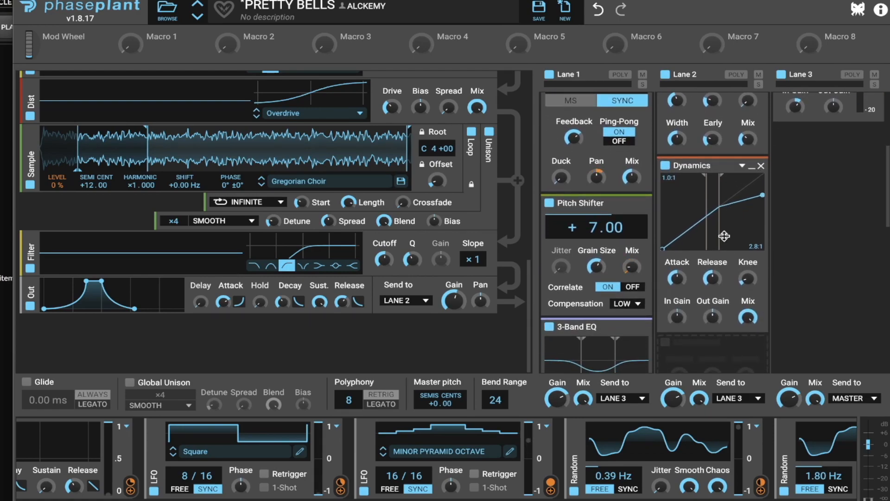
pyautogui.scroll(1, 725, 236)
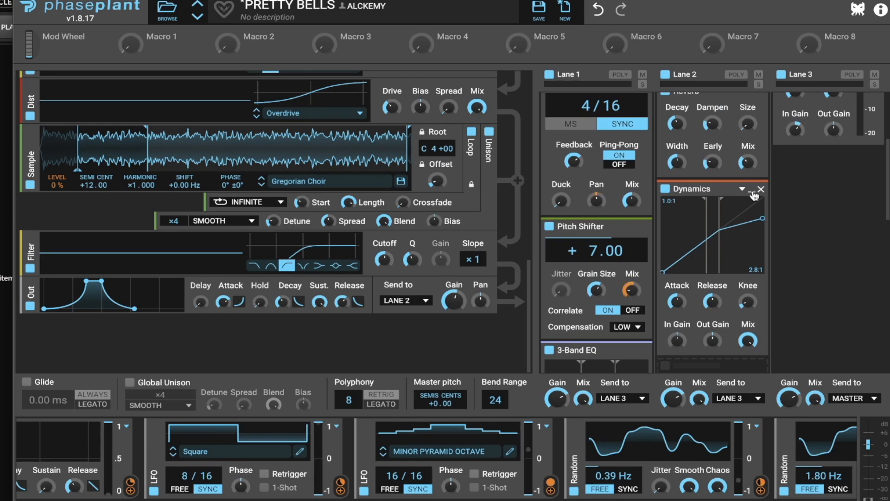
pyautogui.scroll(8, 378, 233)
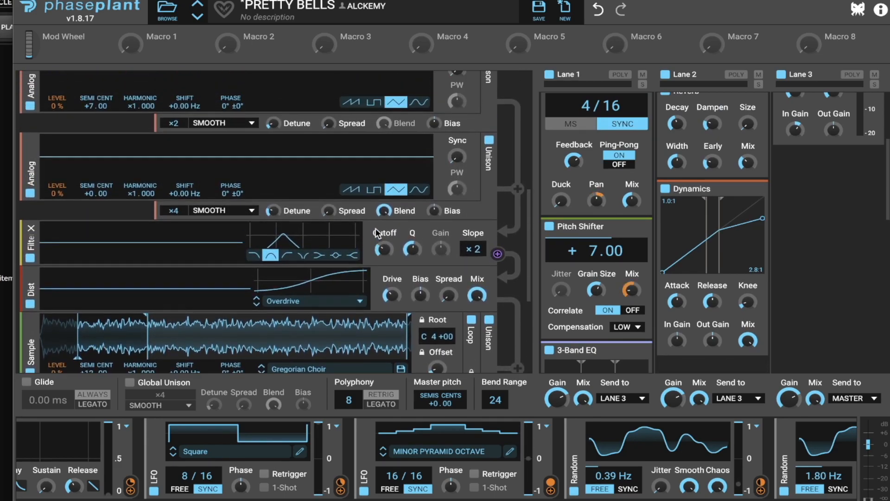
pyautogui.scroll(7, 376, 228)
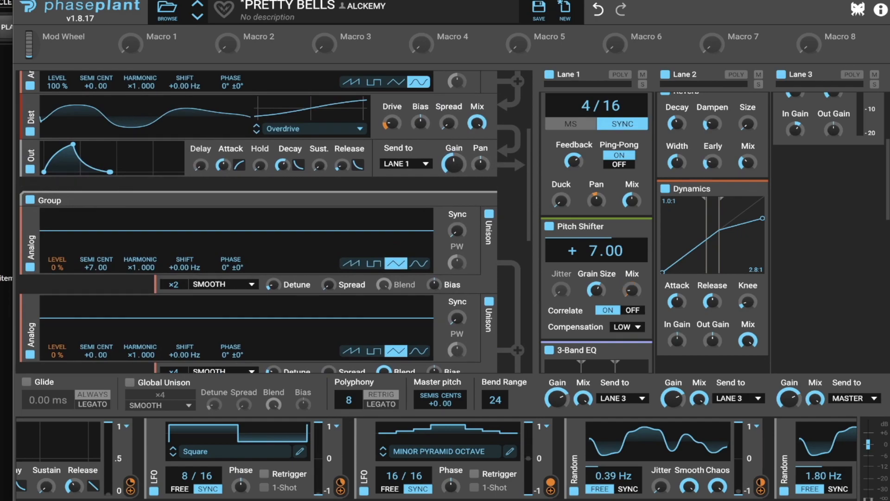
pyautogui.scroll(-12, 376, 228)
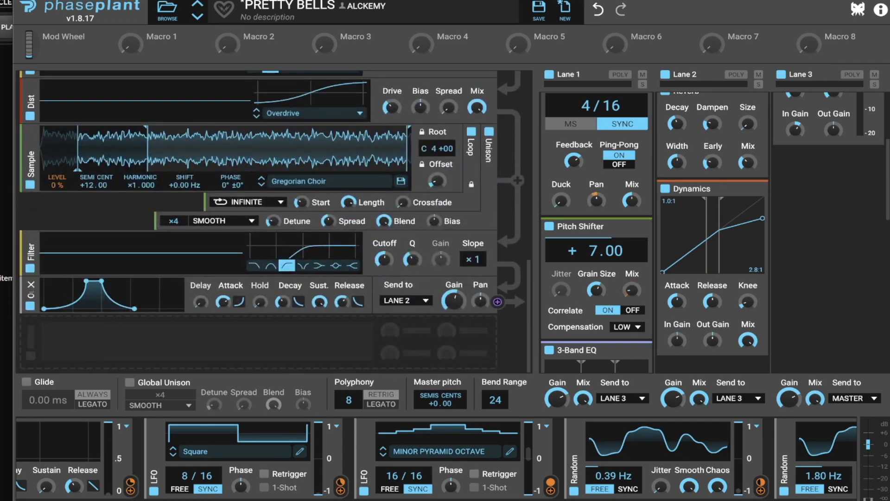
pyautogui.scroll(7, 703, 244)
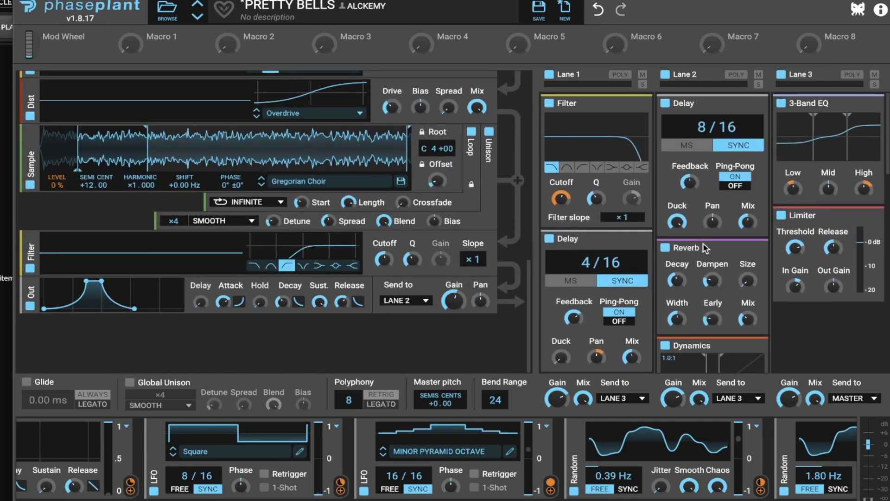
pyautogui.moveTo(794, 200)
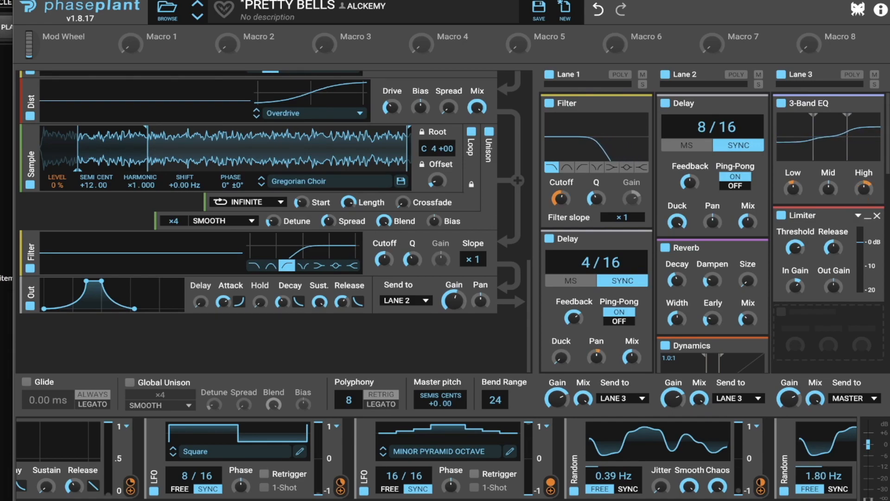
# Step: Examine the modulator row from the Square and MINOR PYRAMID OCTAVE LFOs through the Random modulators to the last Sine LFO
pyautogui.hscroll(3, 236, 458)
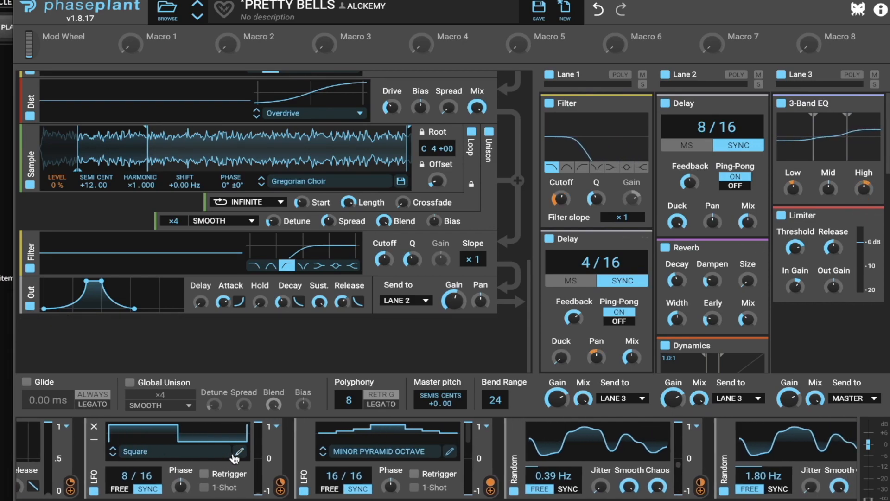
pyautogui.hscroll(4, 236, 458)
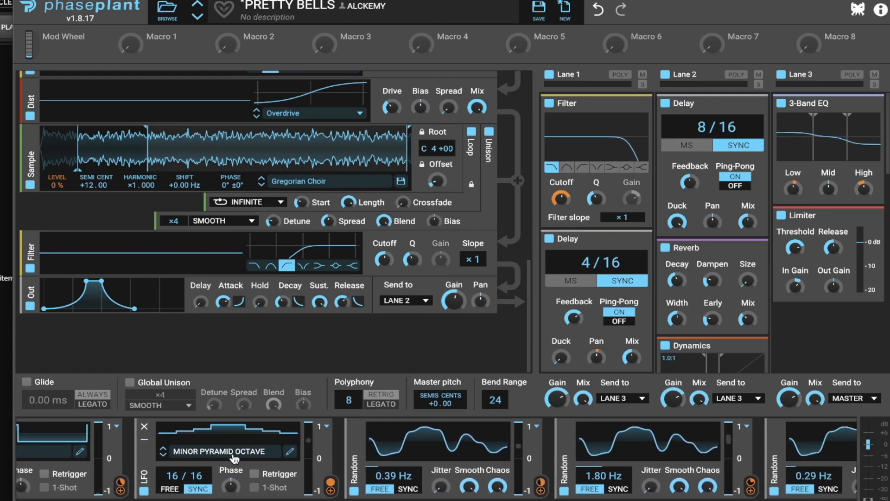
pyautogui.hscroll(4, 233, 459)
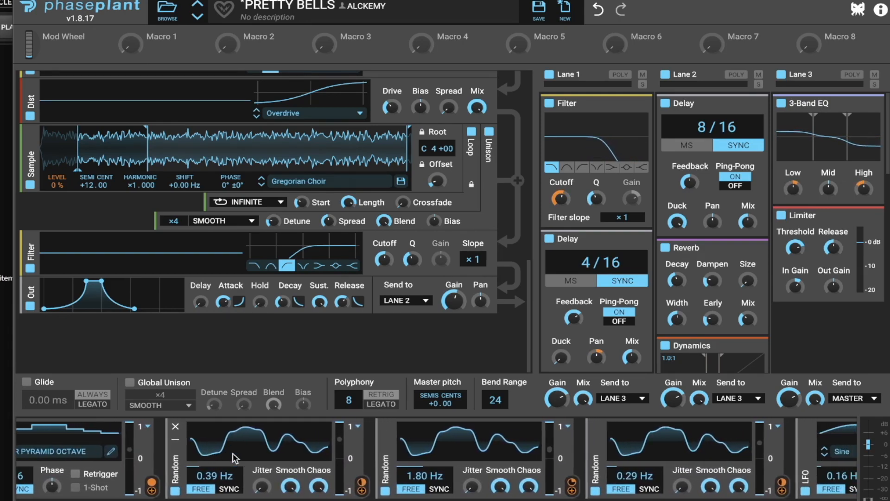
pyautogui.hscroll(5, 234, 457)
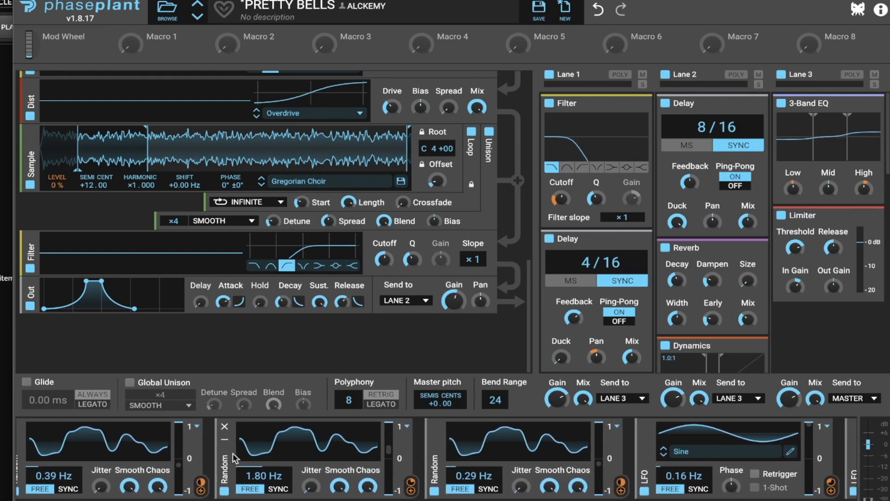
pyautogui.hscroll(5, 233, 456)
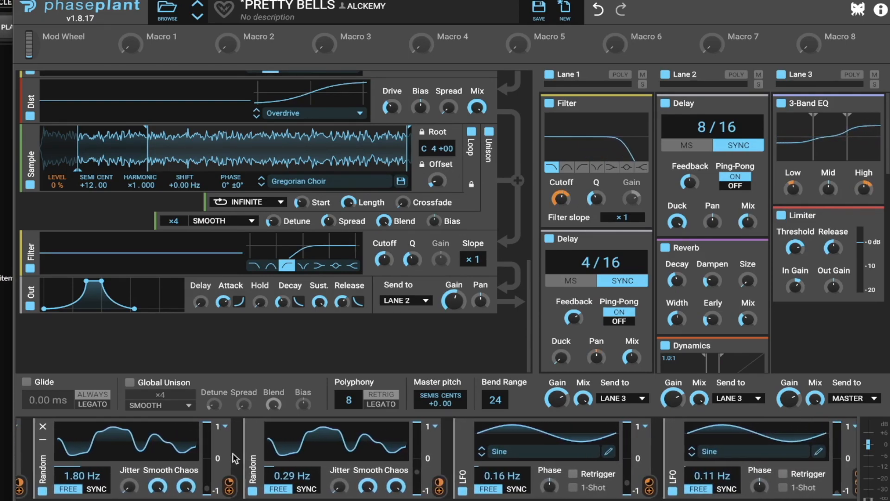
pyautogui.hscroll(5, 234, 457)
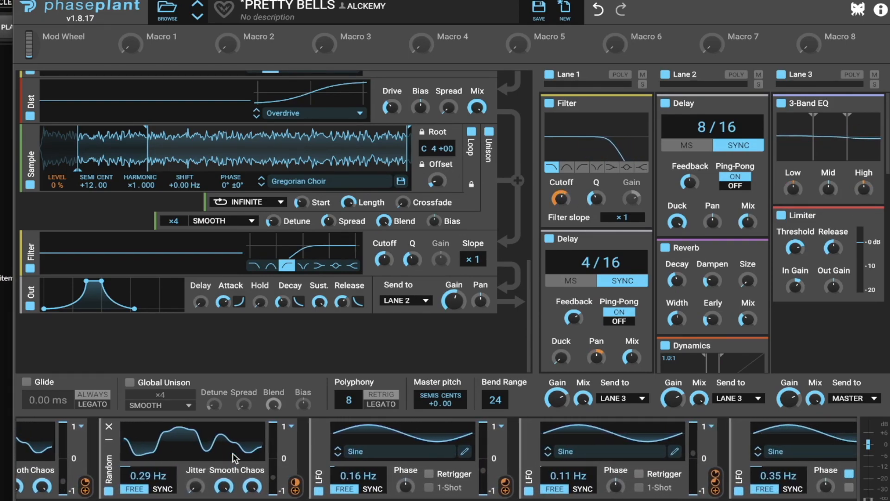
pyautogui.hscroll(6, 235, 457)
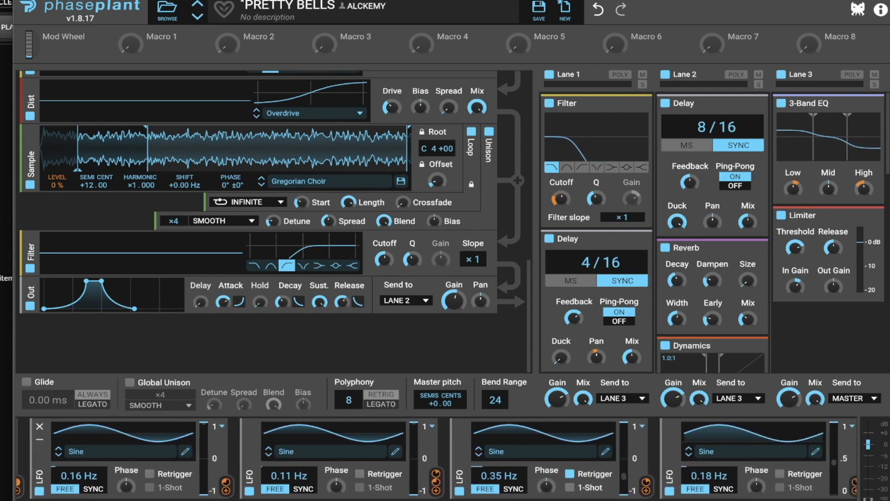
pyautogui.hscroll(4, 234, 459)
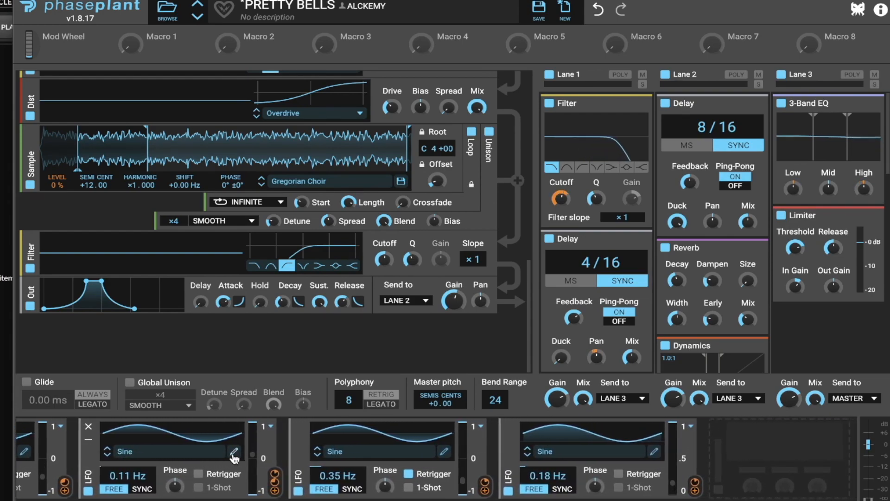